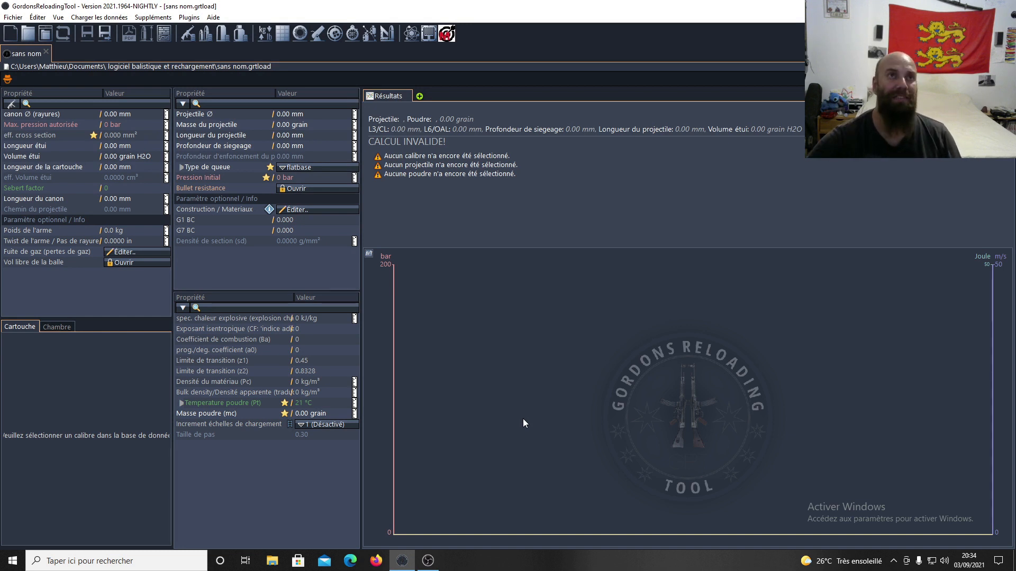
Open the saved load file tuto .308 obt 00.grtload in a new tab.
{"action": "left_click", "coordinate": [13, 17]}
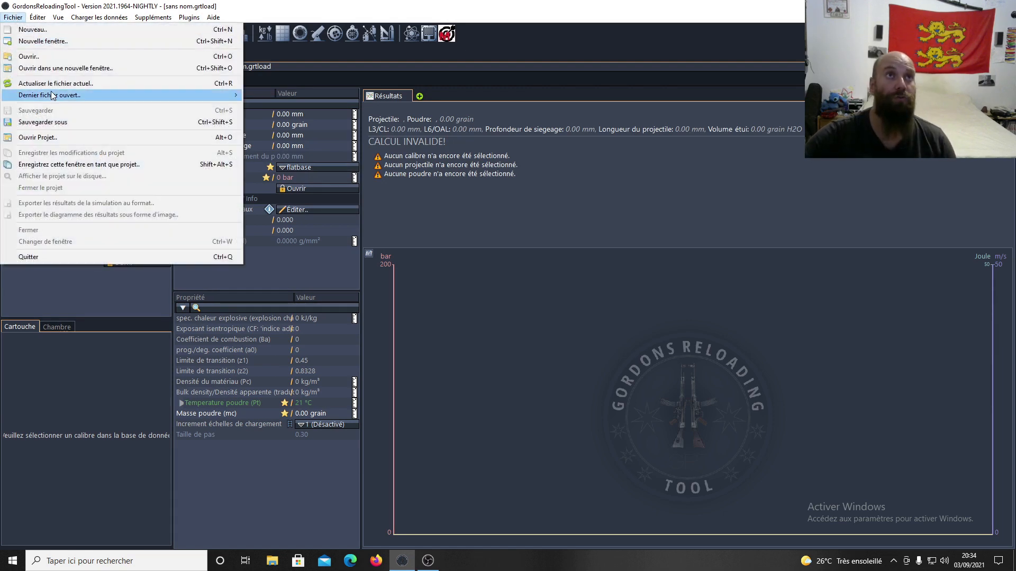
{"action": "left_click", "coordinate": [49, 57]}
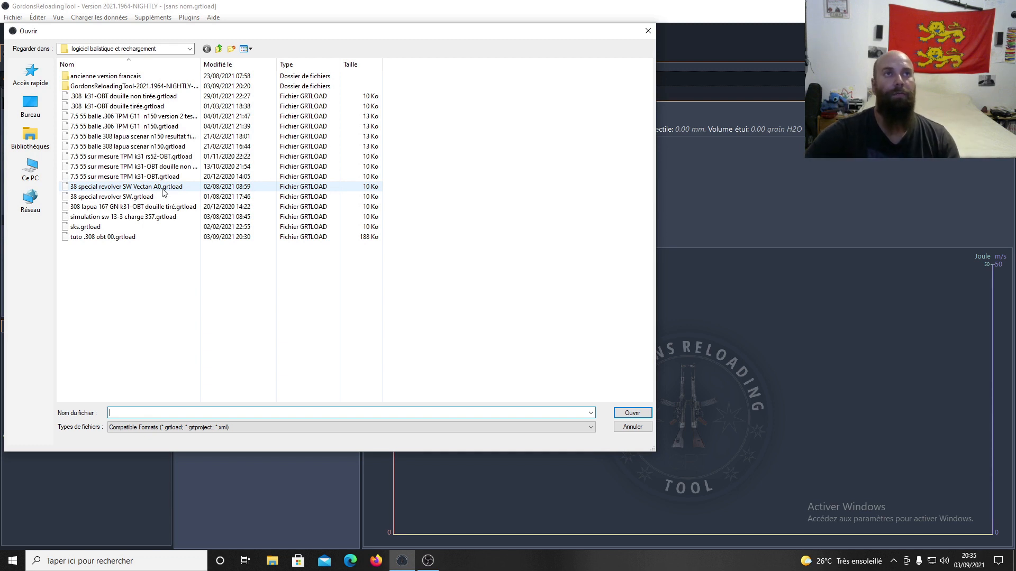
{"action": "left_click", "coordinate": [112, 239]}
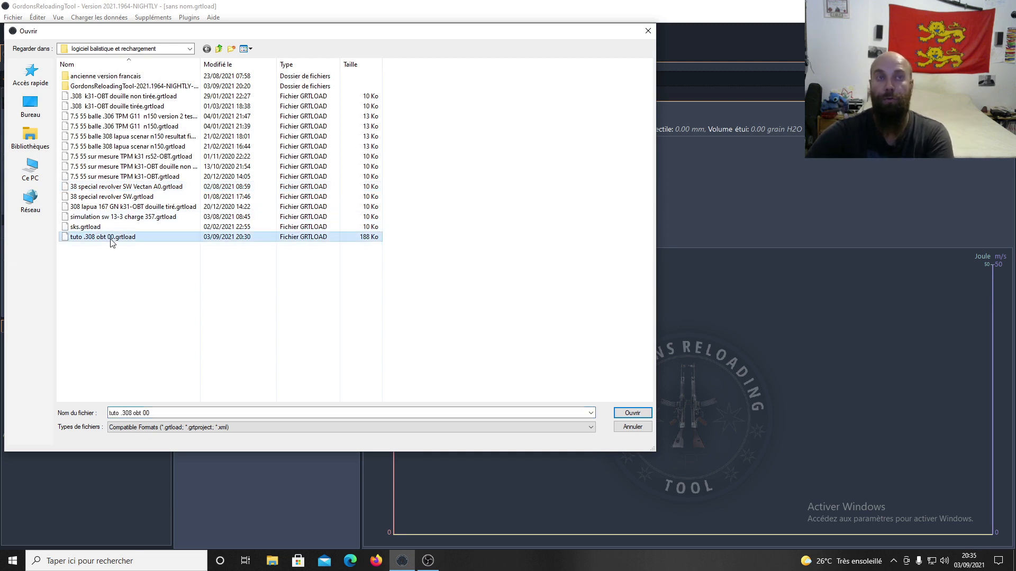
{"action": "left_click", "coordinate": [632, 415]}
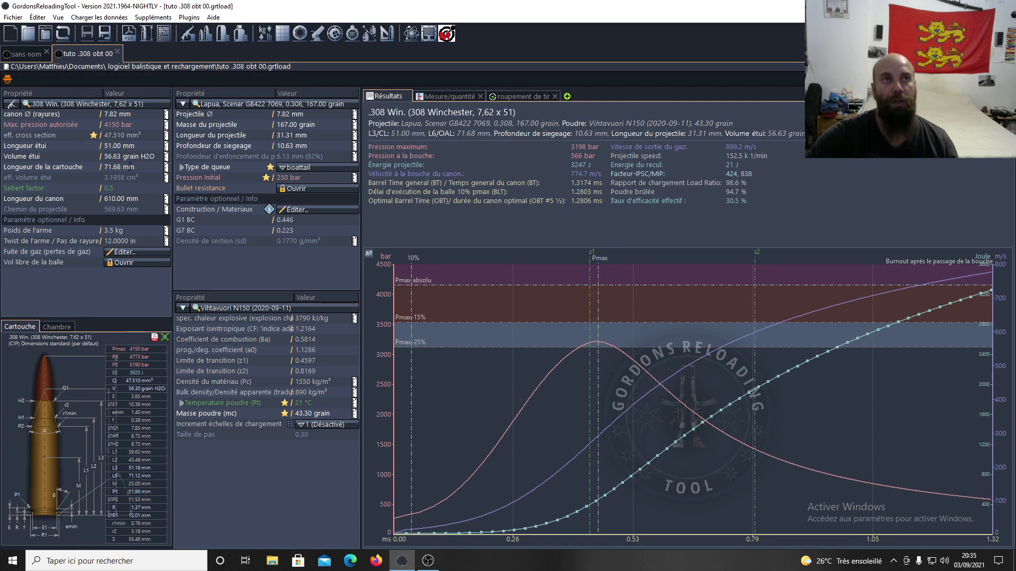
{"action": "left_click", "coordinate": [460, 95]}
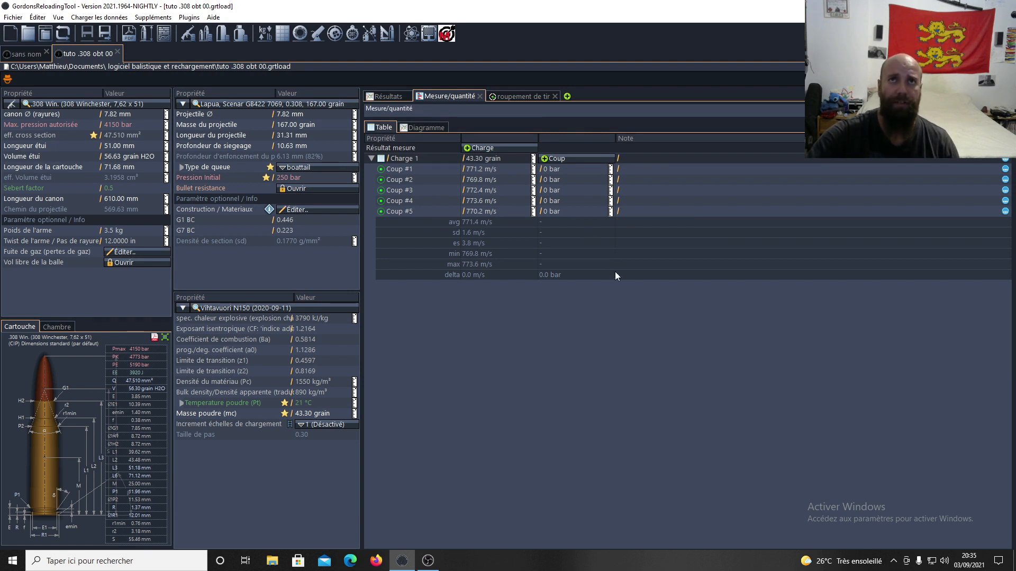
{"action": "left_click", "coordinate": [503, 96]}
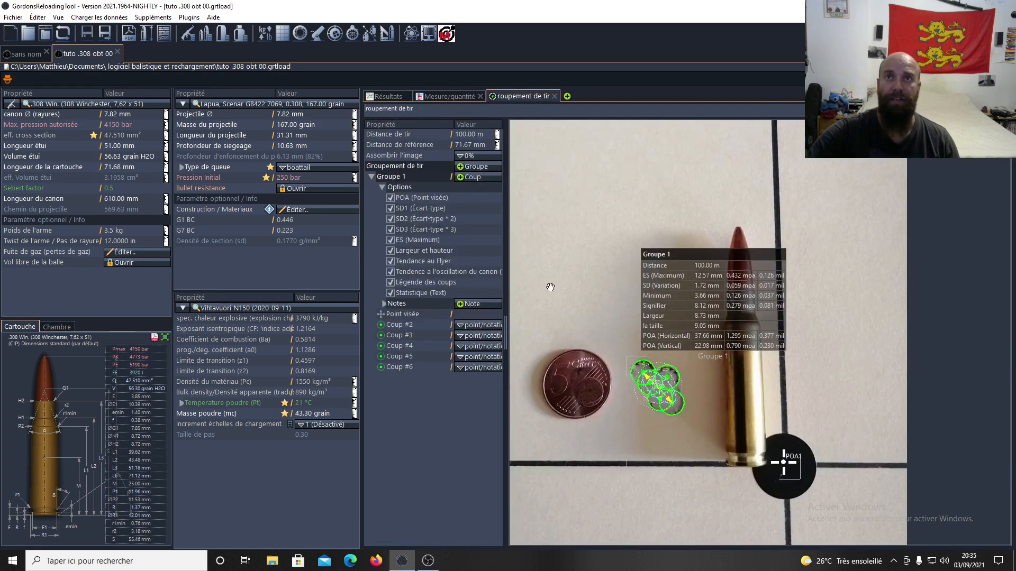
{"action": "left_click", "coordinate": [442, 96]}
{"action": "left_click", "coordinate": [392, 98]}
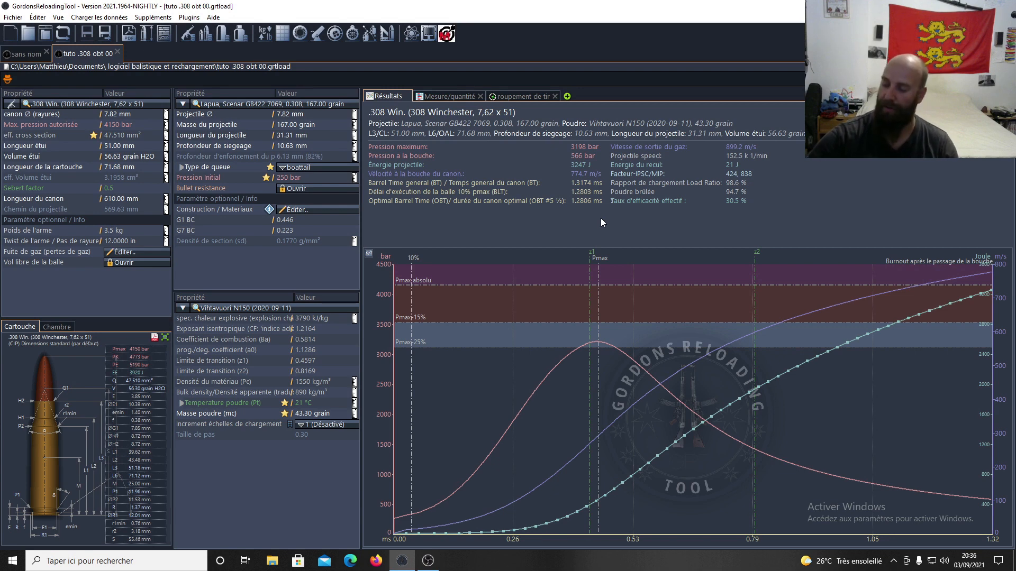
{"action": "left_click", "coordinate": [186, 19]}
Show the GRT-Lab Plugin submenu with its GRTLab launch entry in the Plugins menu.
{"action": "mouse_move", "coordinate": [246, 47]}
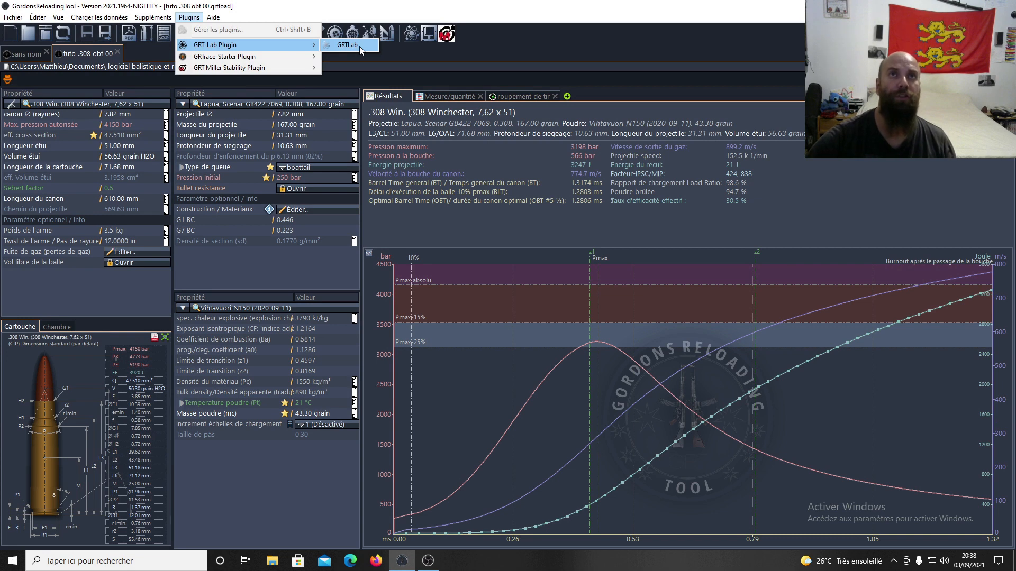
Launch the GRTLab plugin, log out of the account, and maximize the plugin window.
{"action": "left_click", "coordinate": [360, 46]}
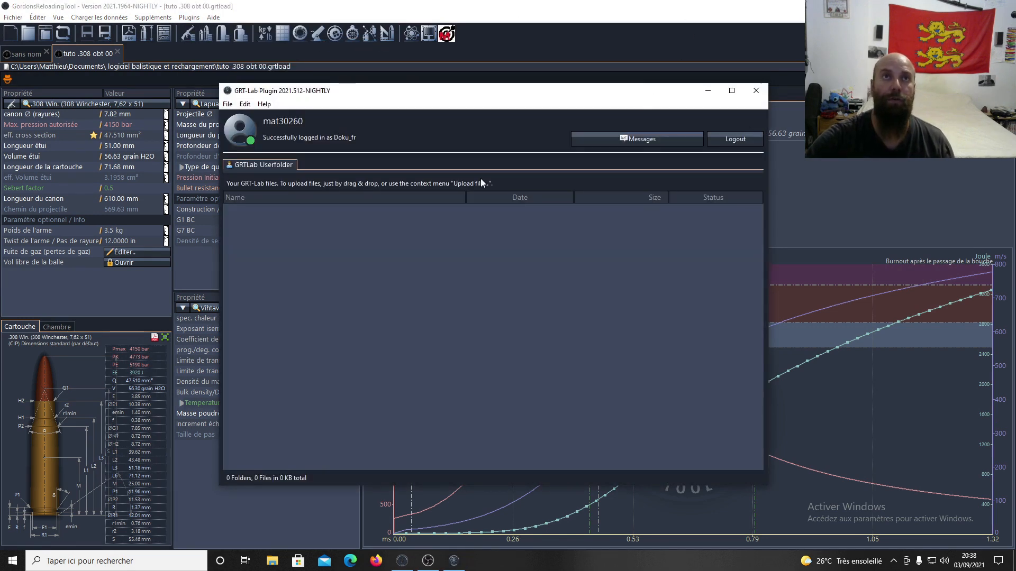
{"action": "left_click", "coordinate": [751, 145]}
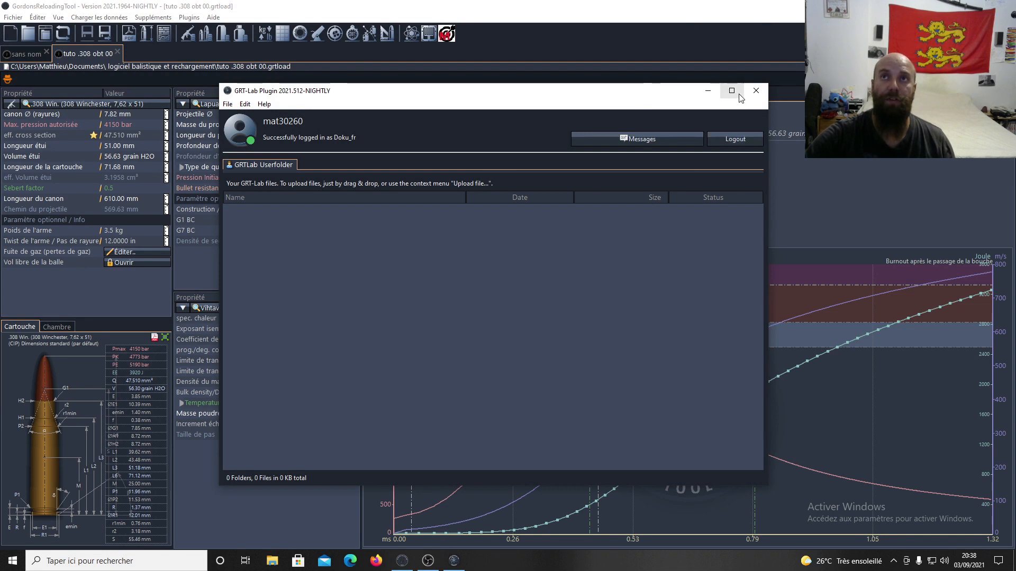
{"action": "left_click", "coordinate": [732, 91]}
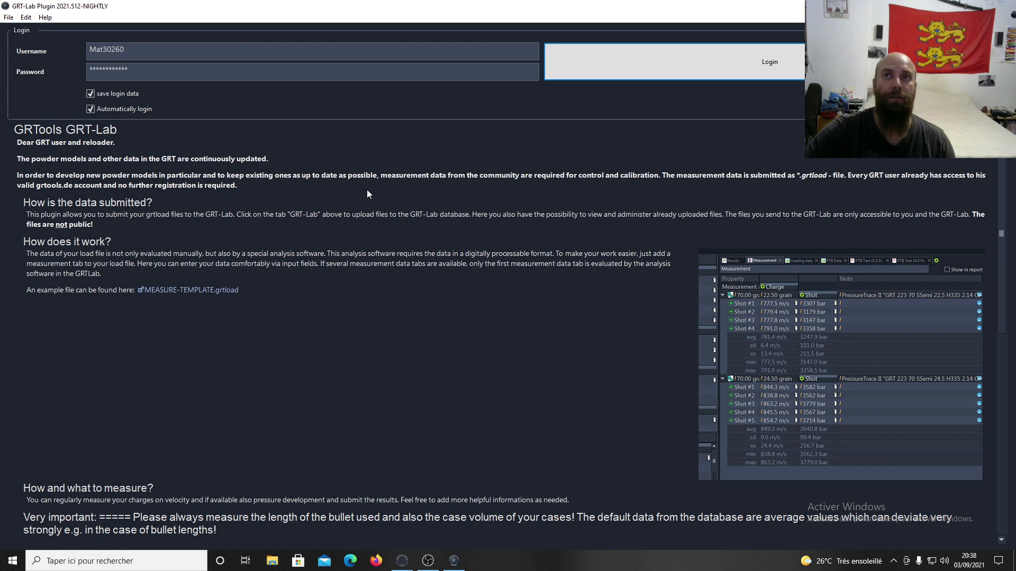
Log back in to GRT-Lab to show the empty 0-file userfolder, then un-maximize the window.
{"action": "scroll", "coordinate": [367, 193], "scroll_direction": "down", "scroll_amount": 1}
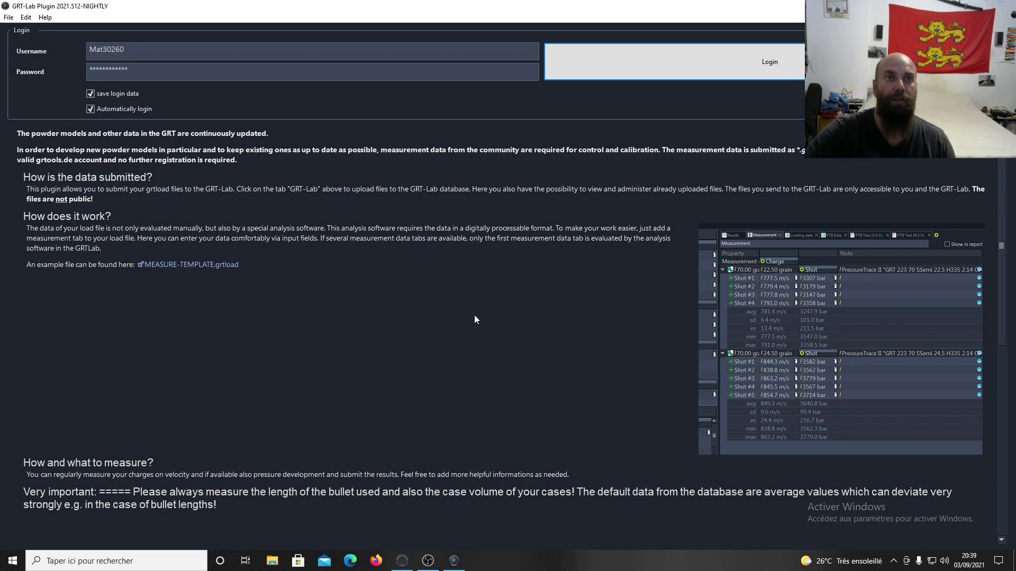
{"action": "scroll", "coordinate": [474, 319], "scroll_direction": "up", "scroll_amount": 1}
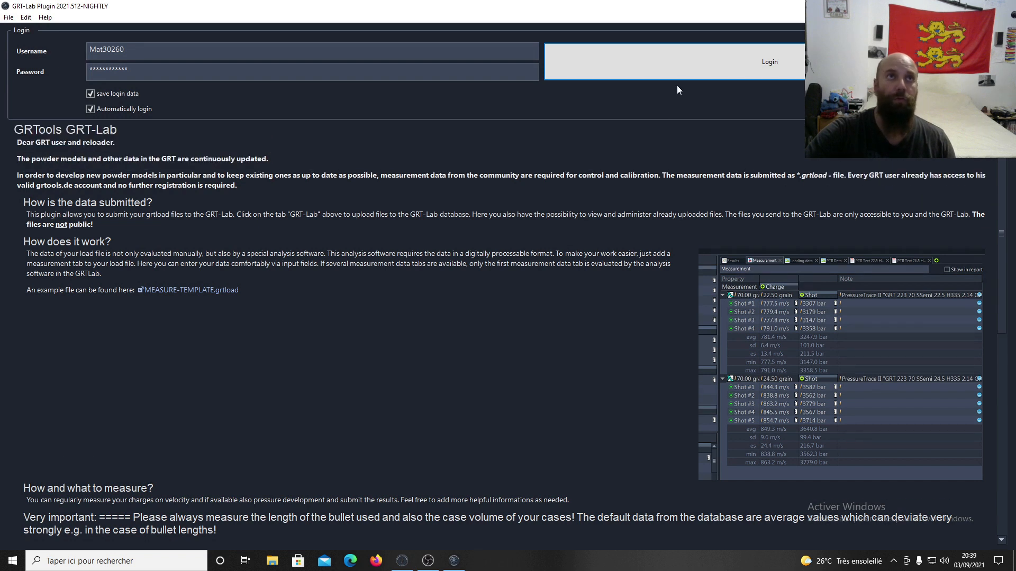
{"action": "left_click", "coordinate": [683, 77]}
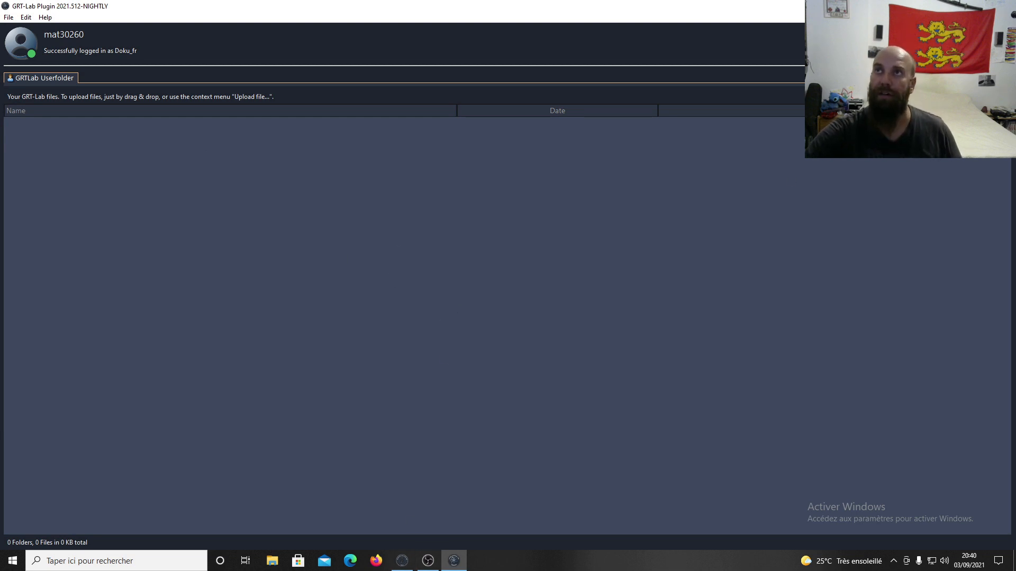
{"action": "left_click", "coordinate": [979, 6]}
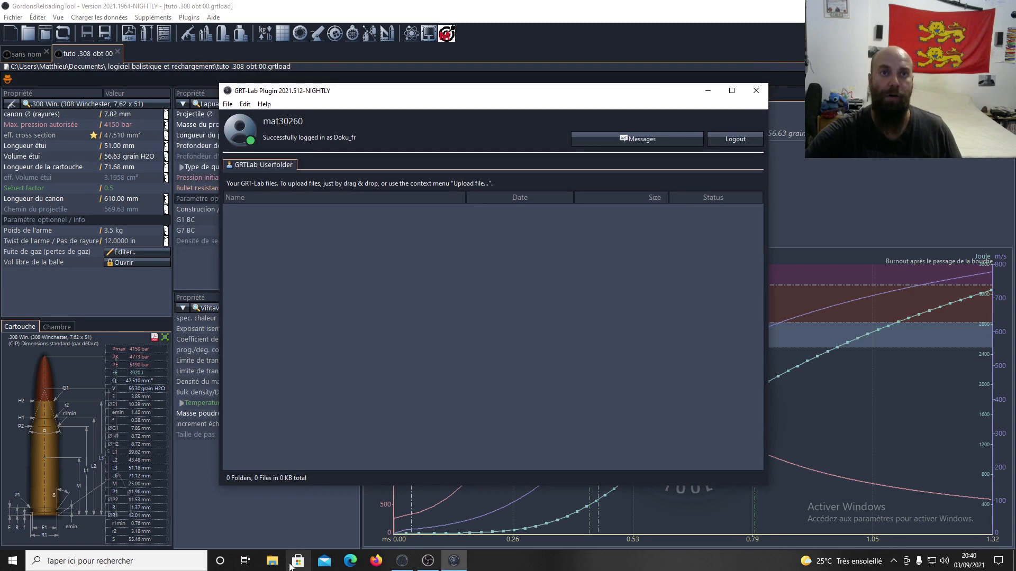
Drag tuto .308 obt 00.grtload from Documents\logiciel balistique et rechargement into the GRT-Lab userfolder.
{"action": "left_click", "coordinate": [272, 561]}
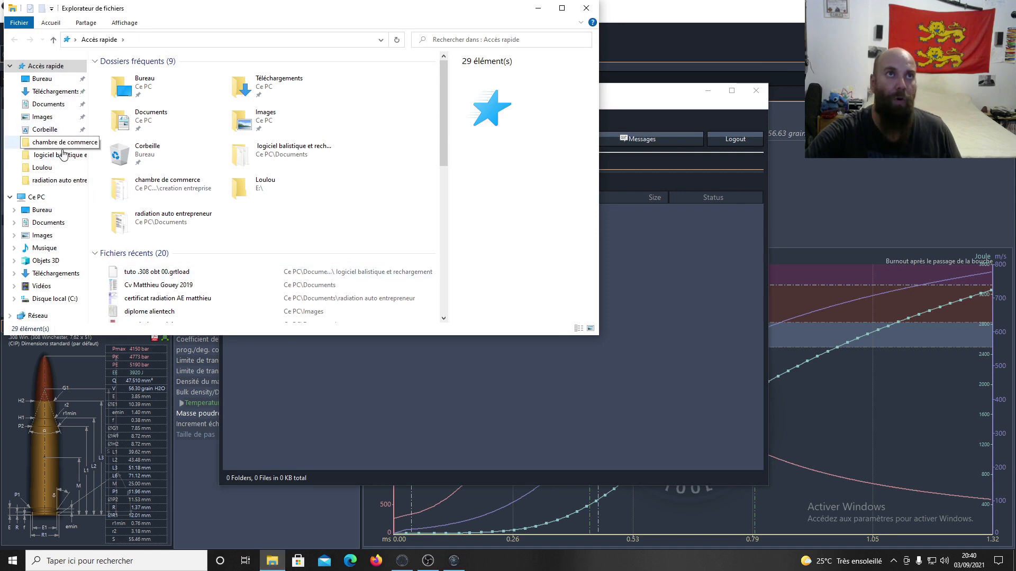
{"action": "left_click", "coordinate": [47, 223]}
{"action": "double_click", "coordinate": [158, 74]}
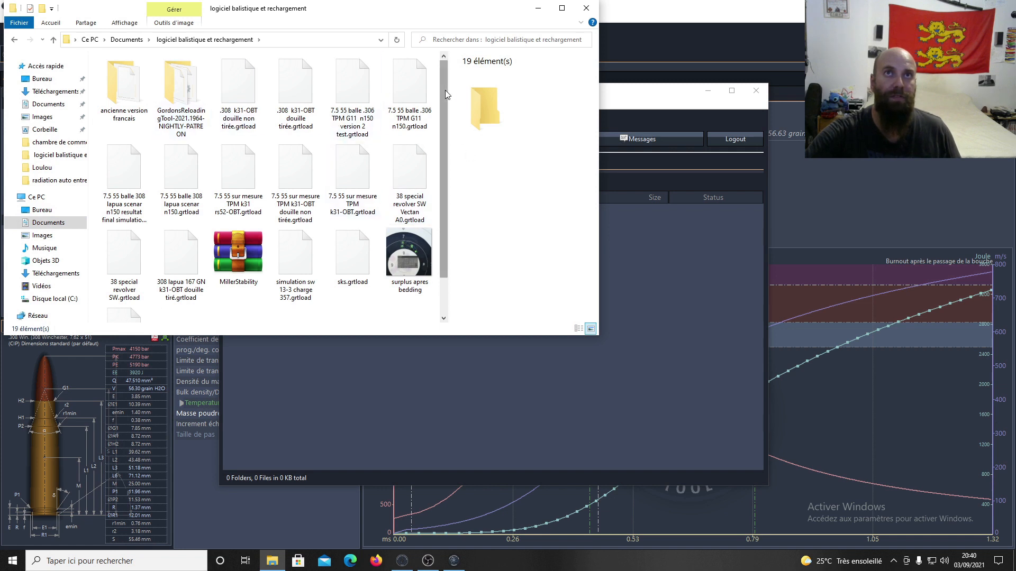
{"action": "scroll", "coordinate": [317, 180], "scroll_direction": "down", "scroll_amount": 1}
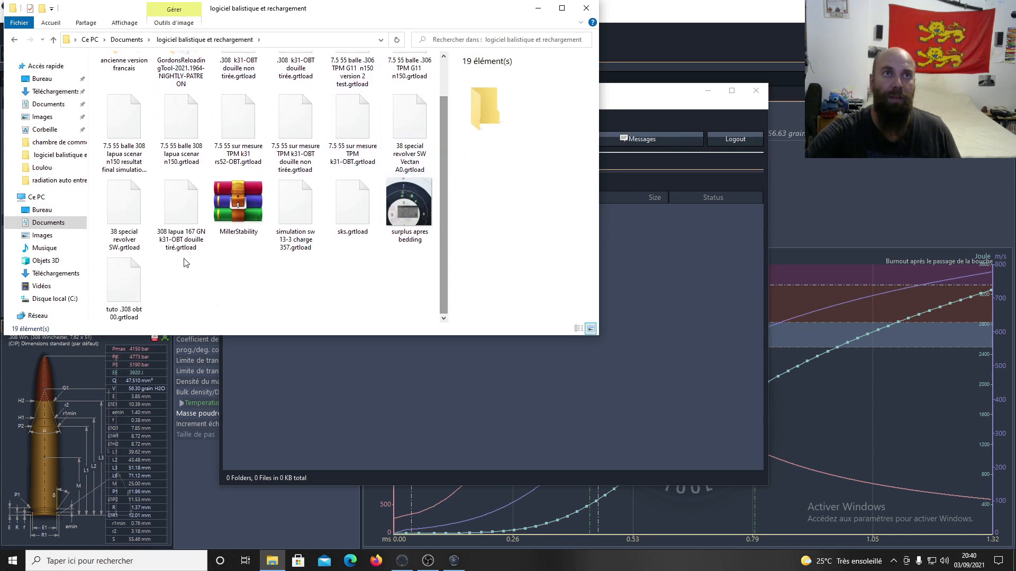
{"action": "left_click", "coordinate": [132, 290]}
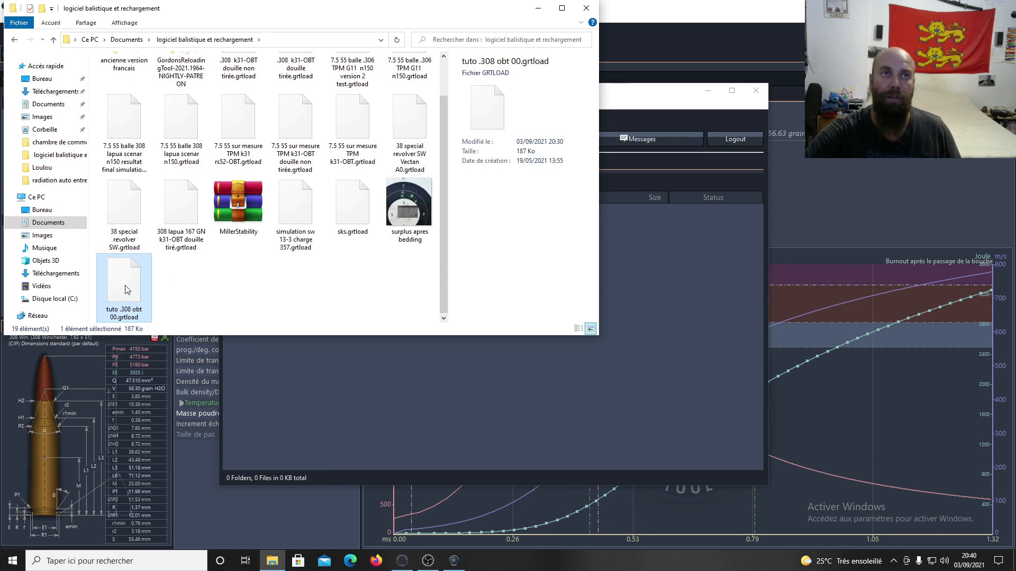
{"action": "left_click_drag", "start_coordinate": [127, 290], "coordinate": [423, 398]}
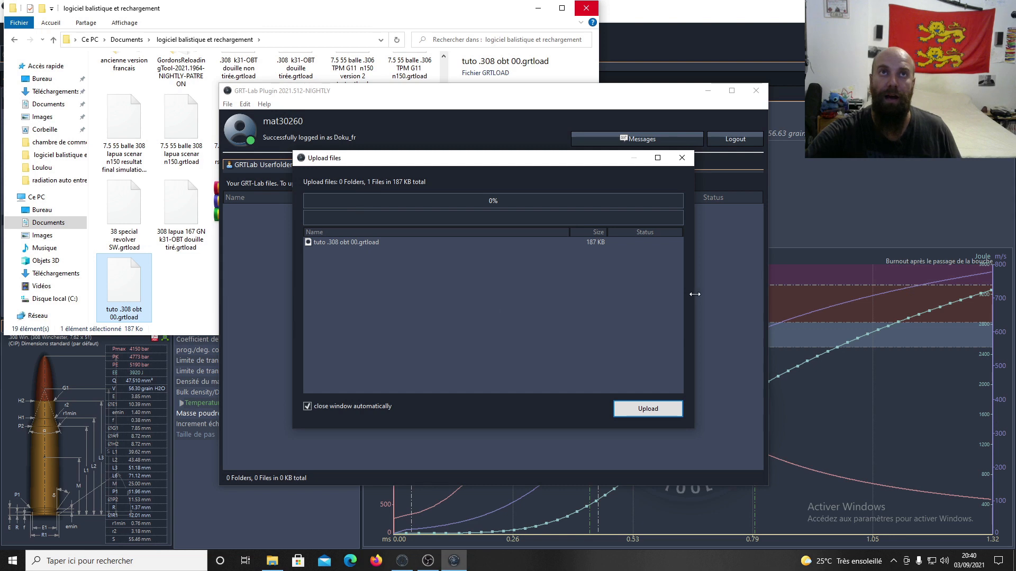
Upload tuto .308 obt 00.grtload with auto-close disabled, then close the finished upload window.
{"action": "left_click", "coordinate": [333, 408]}
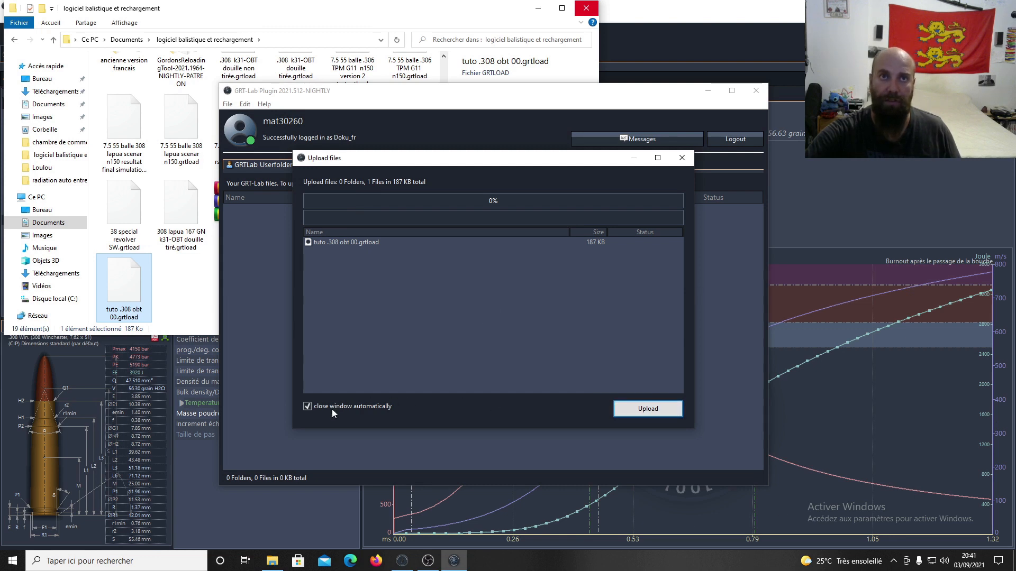
{"action": "left_click", "coordinate": [650, 412]}
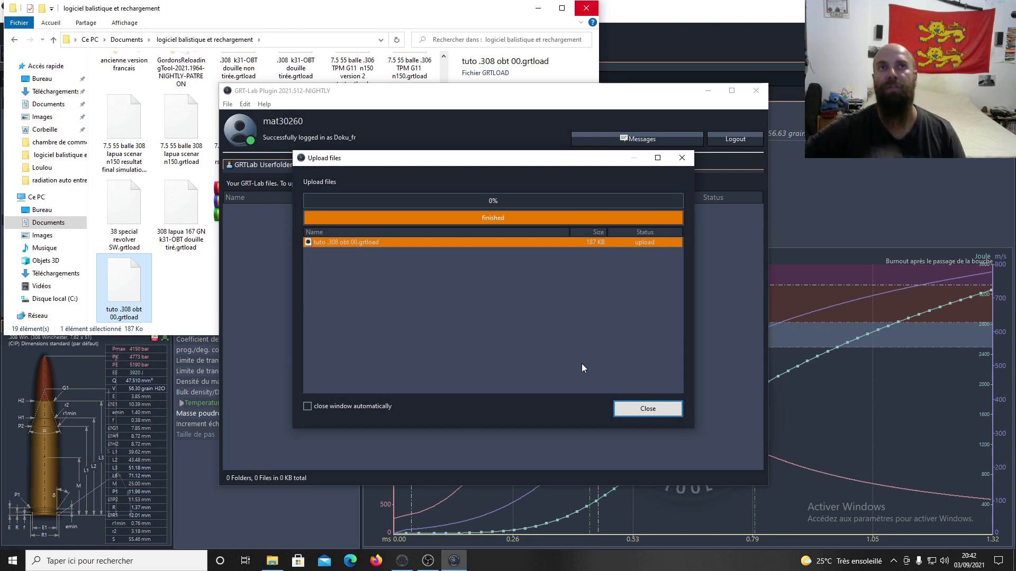
{"action": "left_click", "coordinate": [647, 409]}
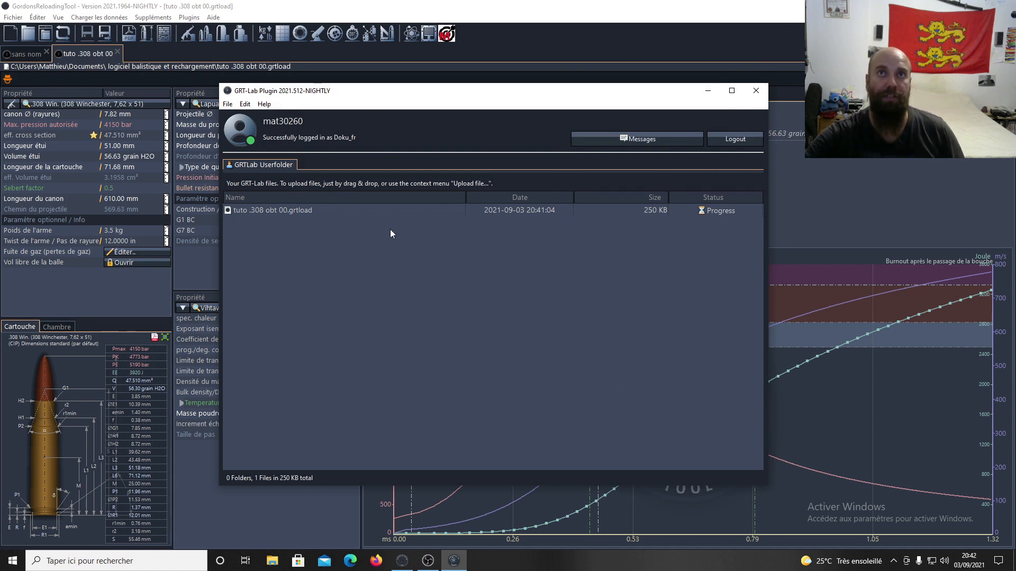
Start a GRTLab message conversation about the uploaded tuto .308 obt 00.grtload file.
{"action": "left_click", "coordinate": [332, 221]}
{"action": "right_click", "coordinate": [343, 212]}
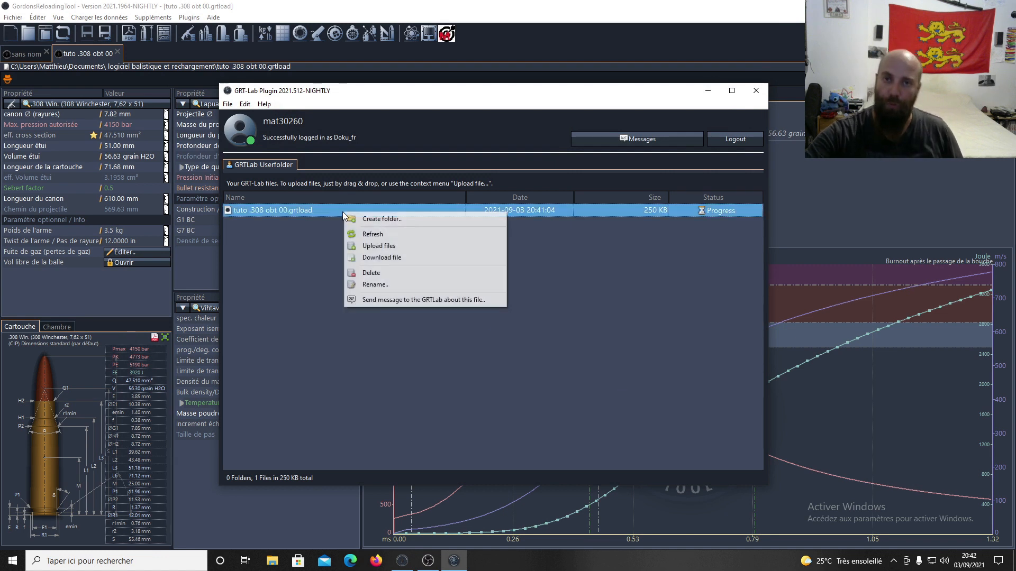
{"action": "left_click", "coordinate": [439, 300]}
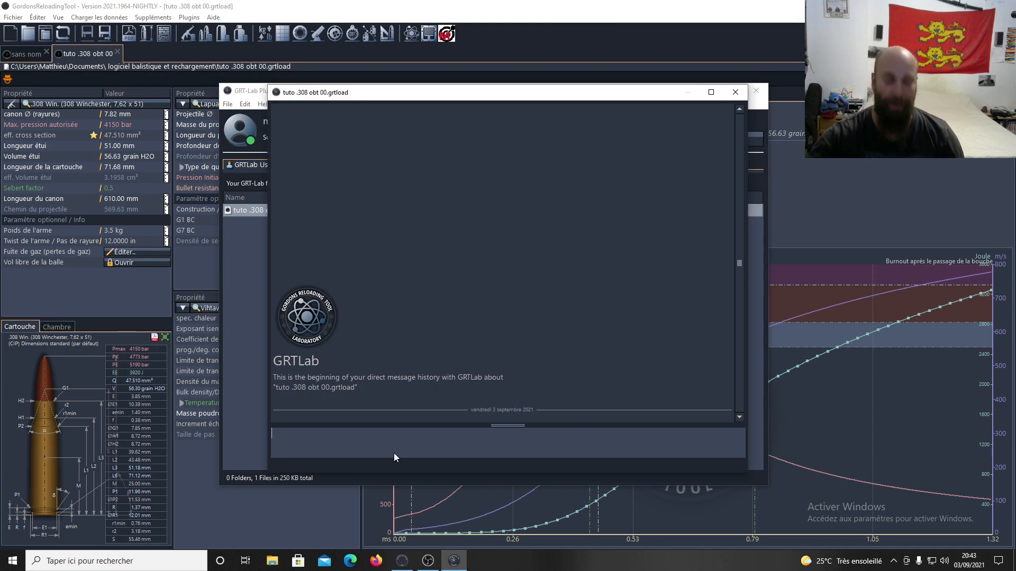
Send GRTLab a greeting, then type the follow-up 'it's a file test for youtube video'.
{"action": "type", "text": "hi "}
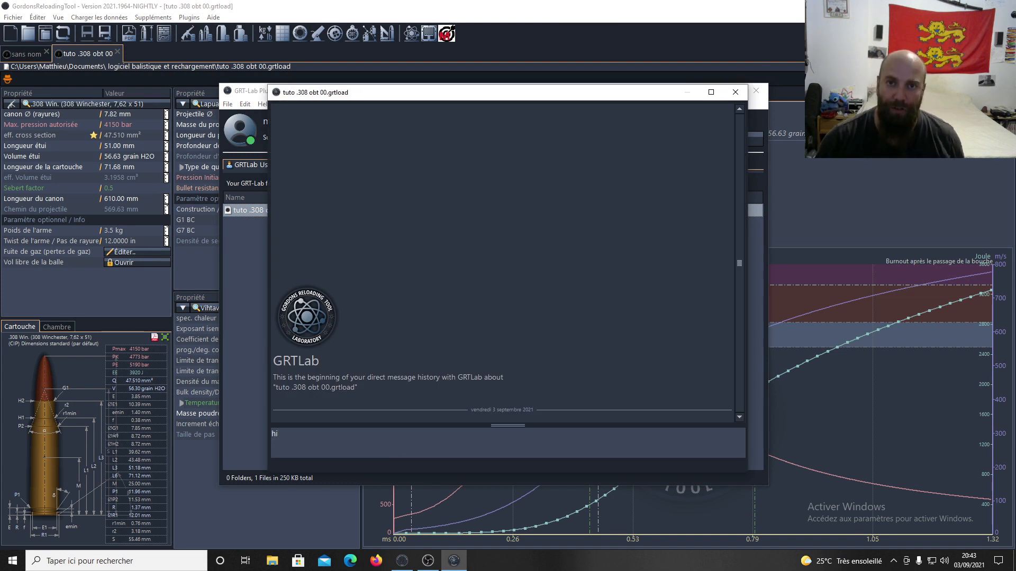
{"action": "type", "text": "Gordon"}
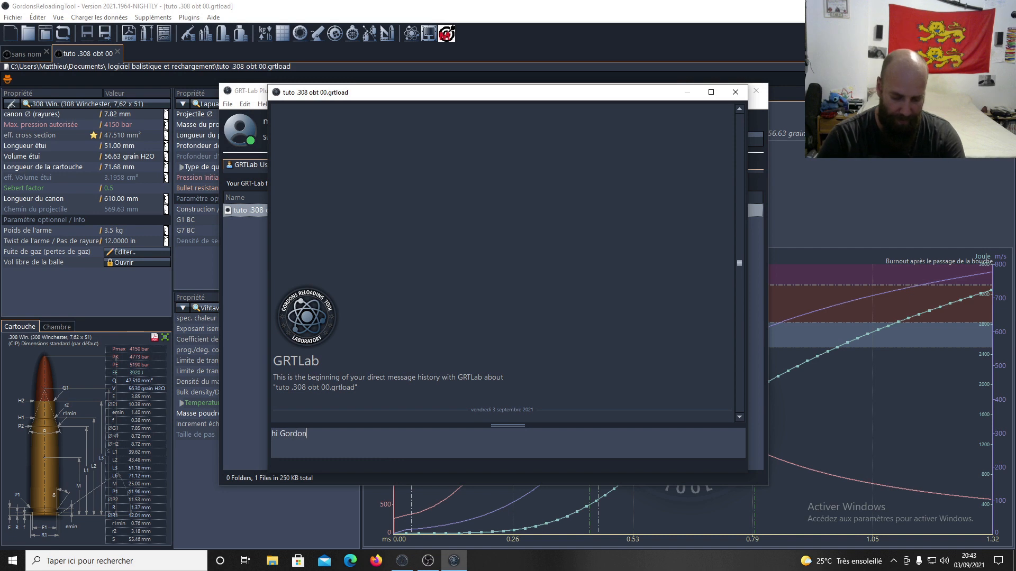
{"action": "type", "text": " are "}
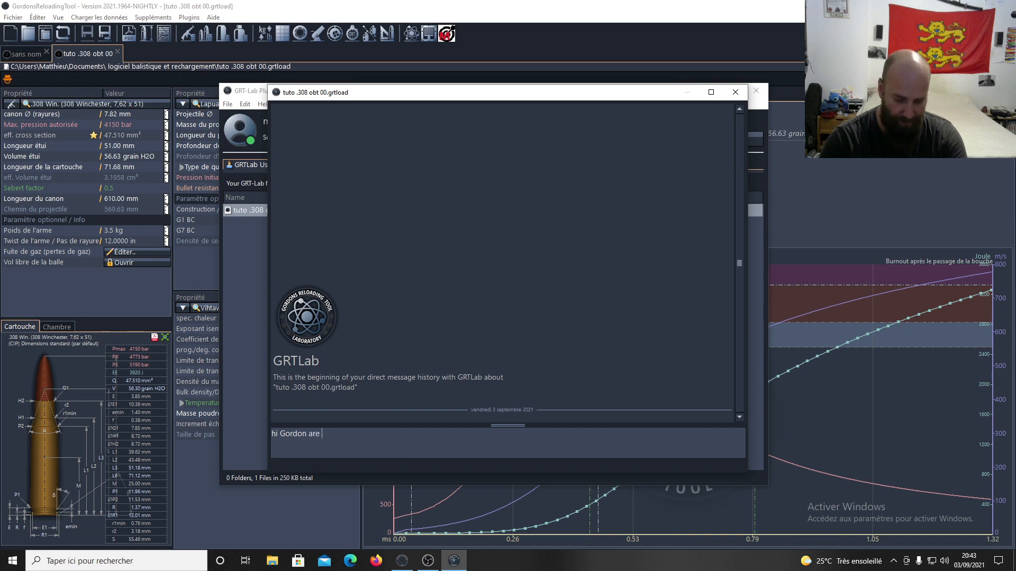
{"action": "type", "text": "you doing"}
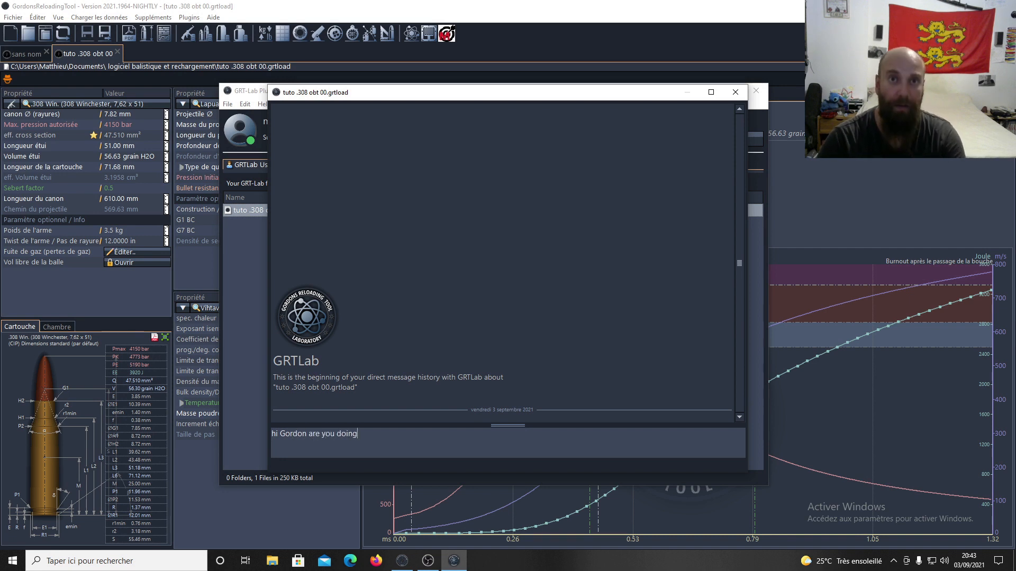
{"action": "type", "text": "."}
{"action": "key", "text": "Return"}
{"action": "type", "text": "it(("}
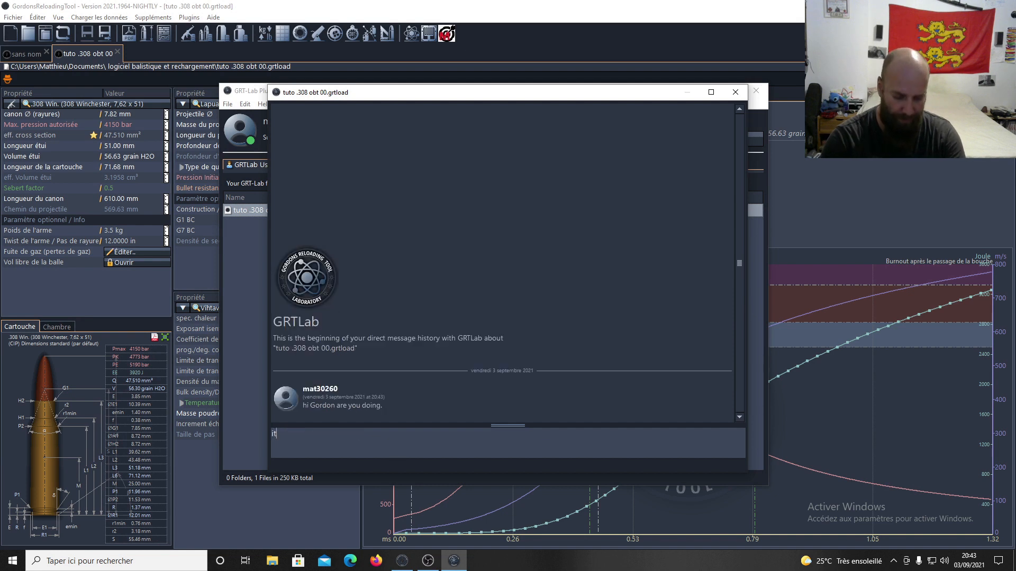
{"action": "key", "text": "BackSpace"}
{"action": "key", "text": "BackSpace"}
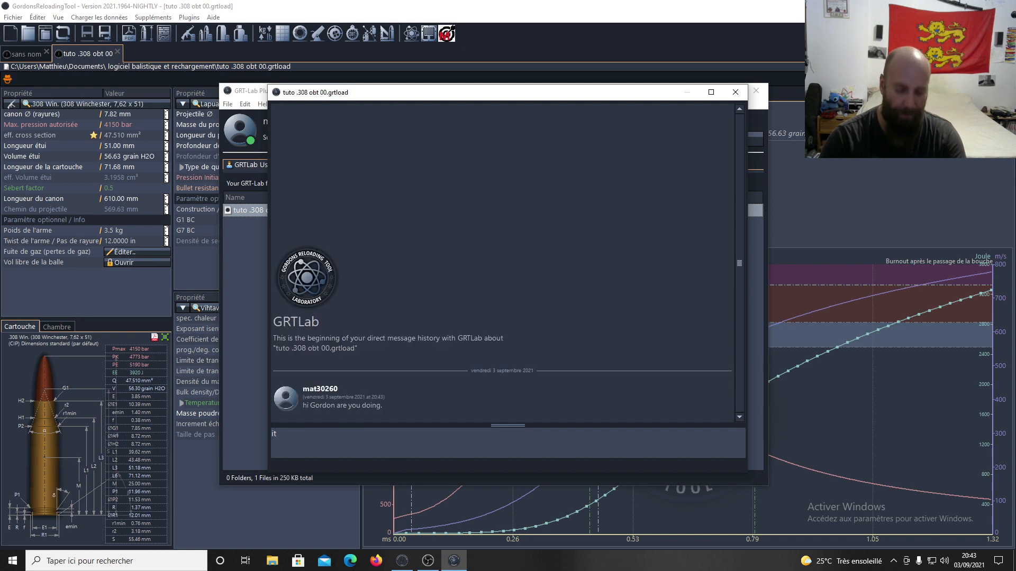
{"action": "type", "text": "'s a file t"}
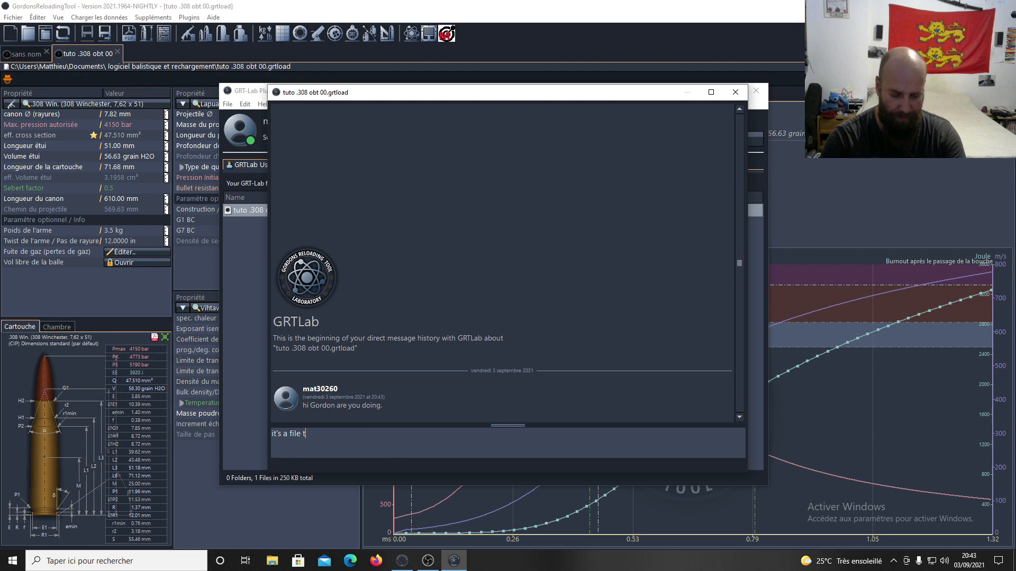
{"action": "type", "text": "est for y"}
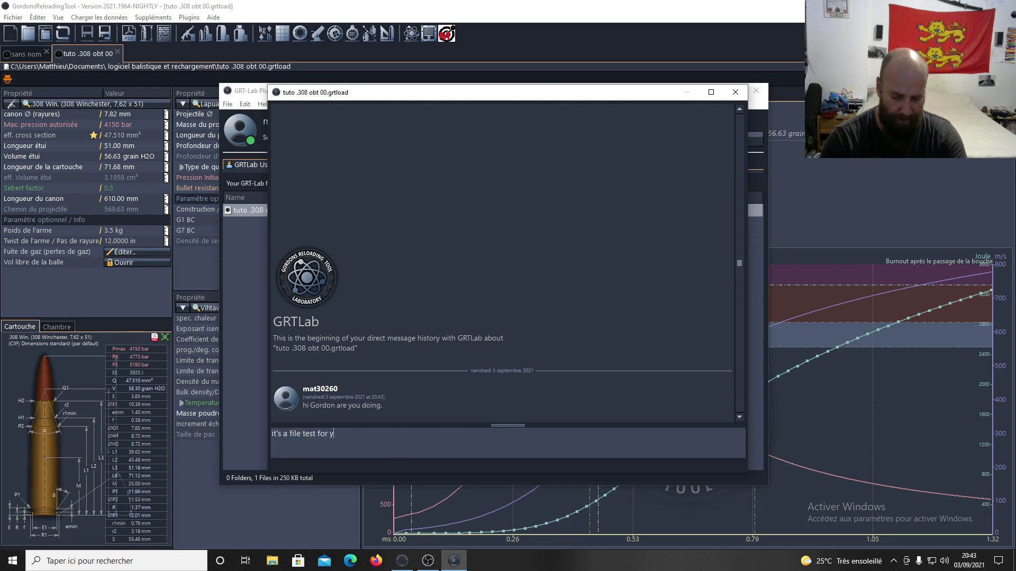
{"action": "type", "text": "outube video"}
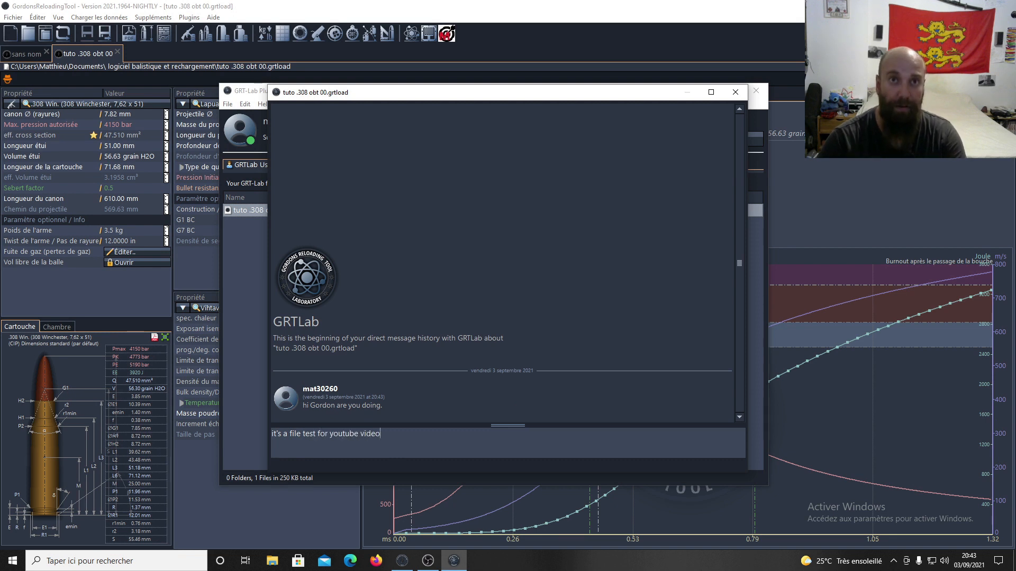